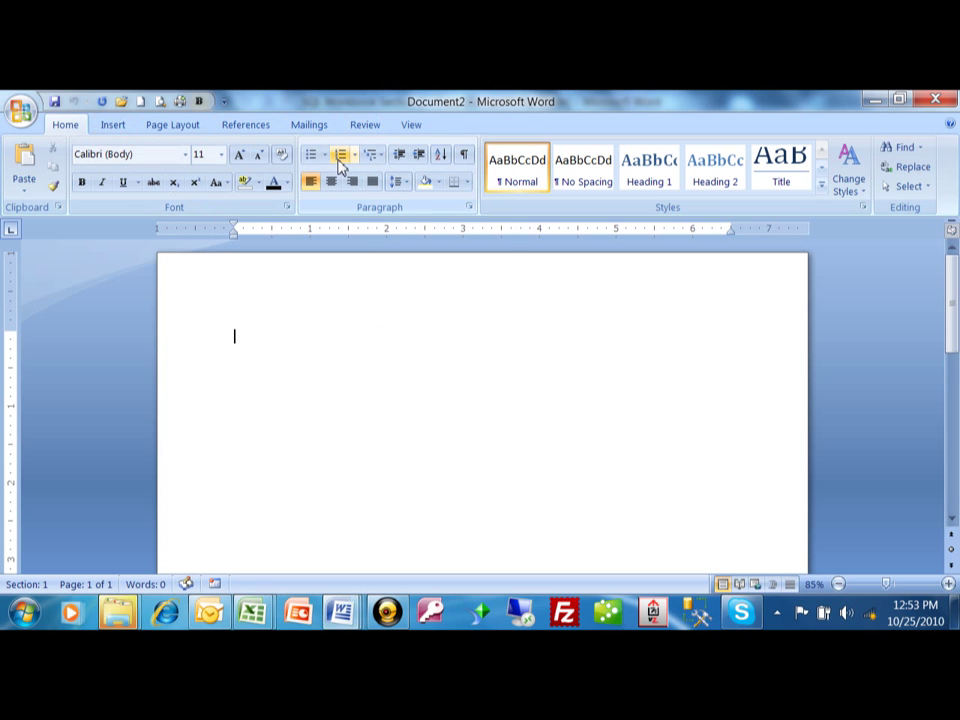
- Turn on numbering and type New York as the first list item
left_click(339, 156)
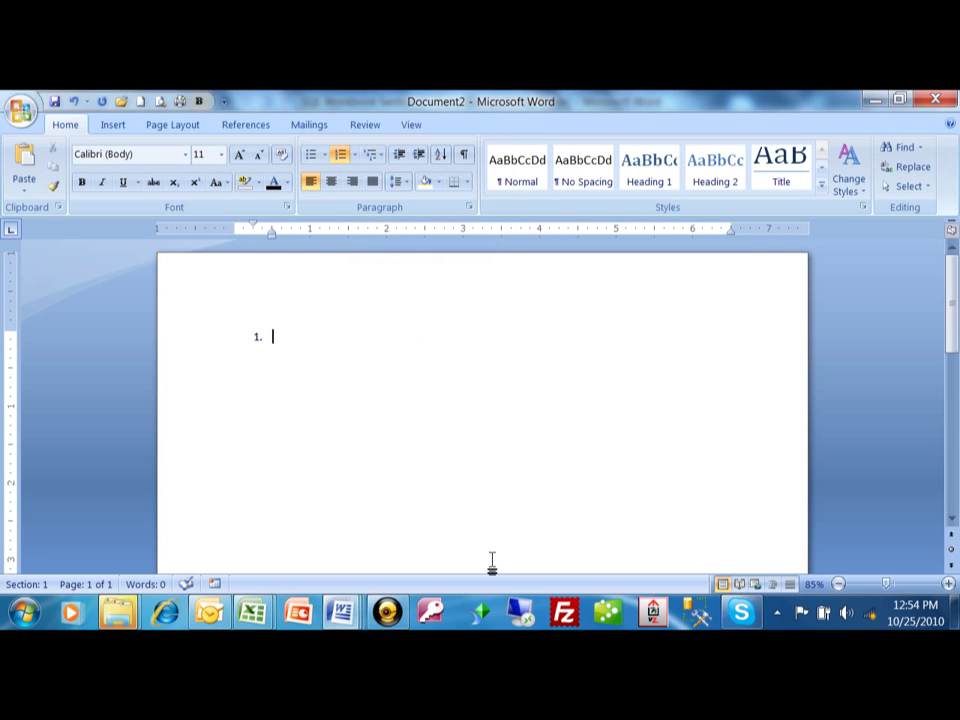
type("New York")
- Add Pennsylvania, Texas, California and Ohio as list items 2 through 5
key("Return")
type("Pennsylvania")
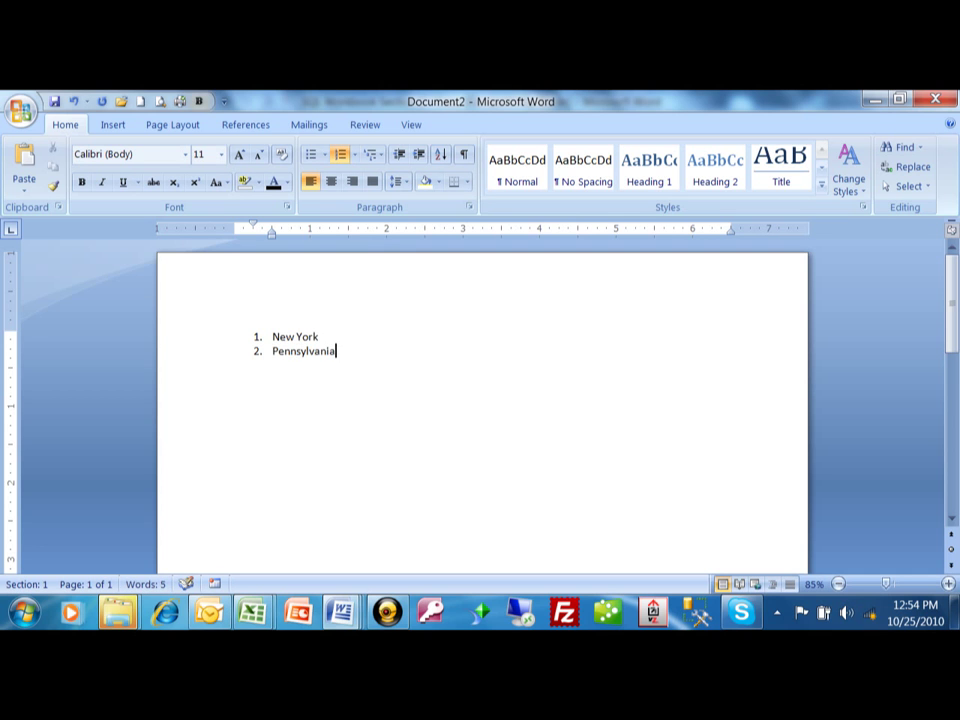
key("Return")
type("Texas")
key("Return")
type("California")
key("Return")
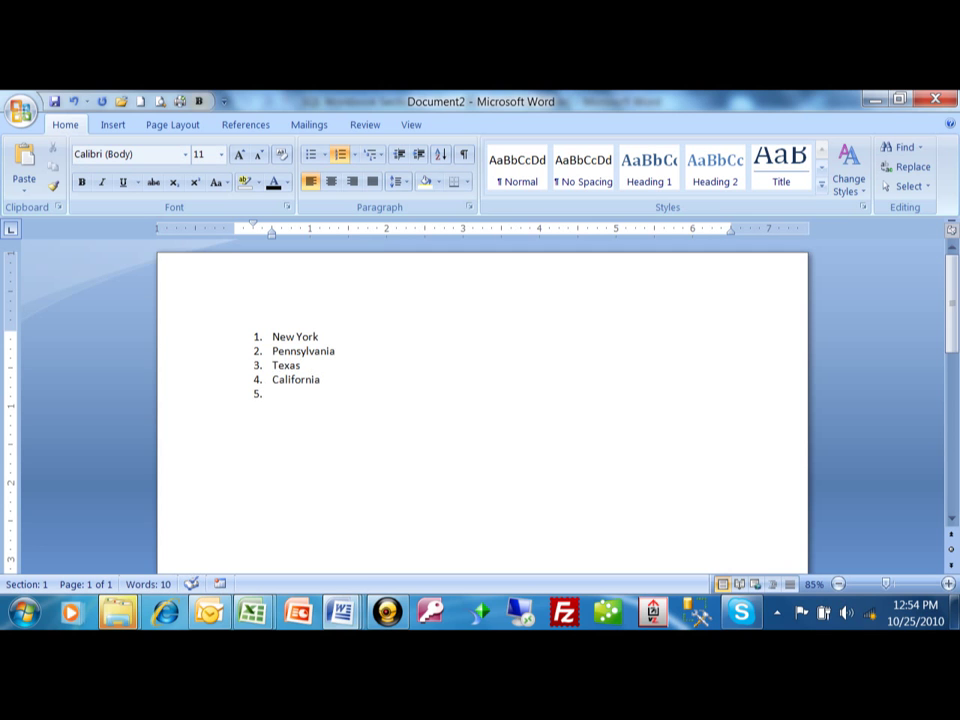
type("Ohio")
- Add Indiana, Illionois, Alabama, Washington and Colorado as items 6 through 10
key("Return")
type("Indiana")
key("Return")
type("Illiono")
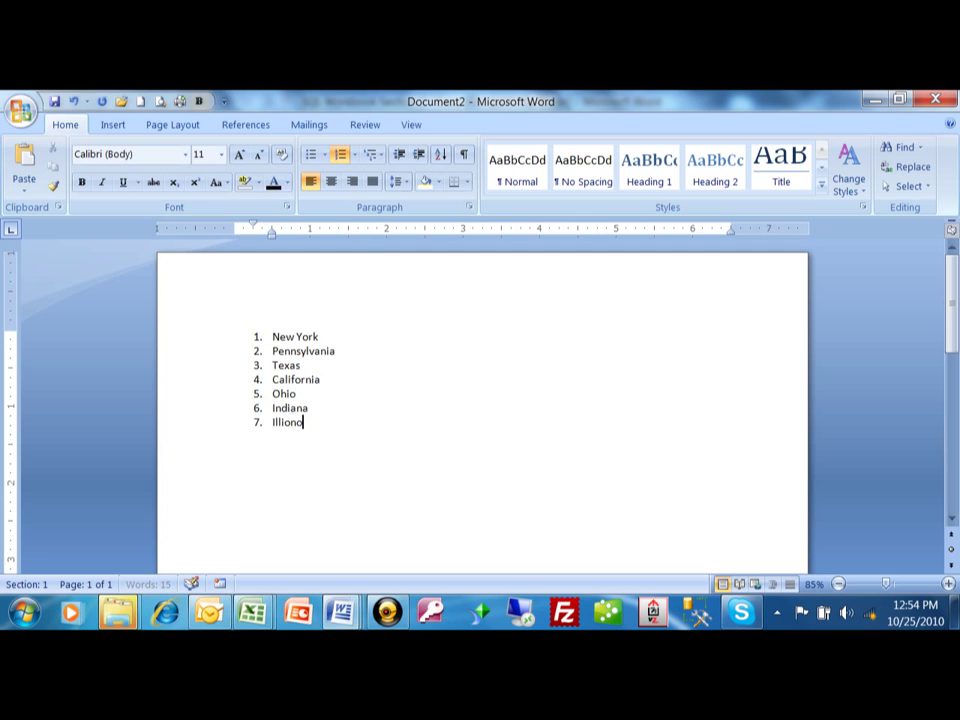
type("is")
key("Return")
type("Ala")
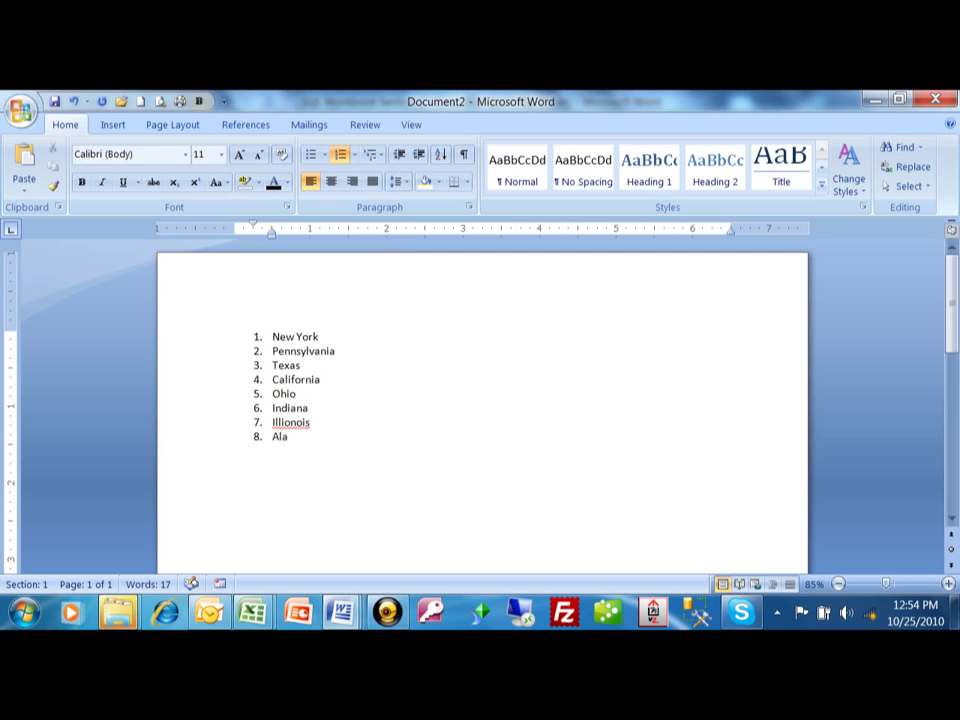
type("bama")
key("Return")
type("Wash")
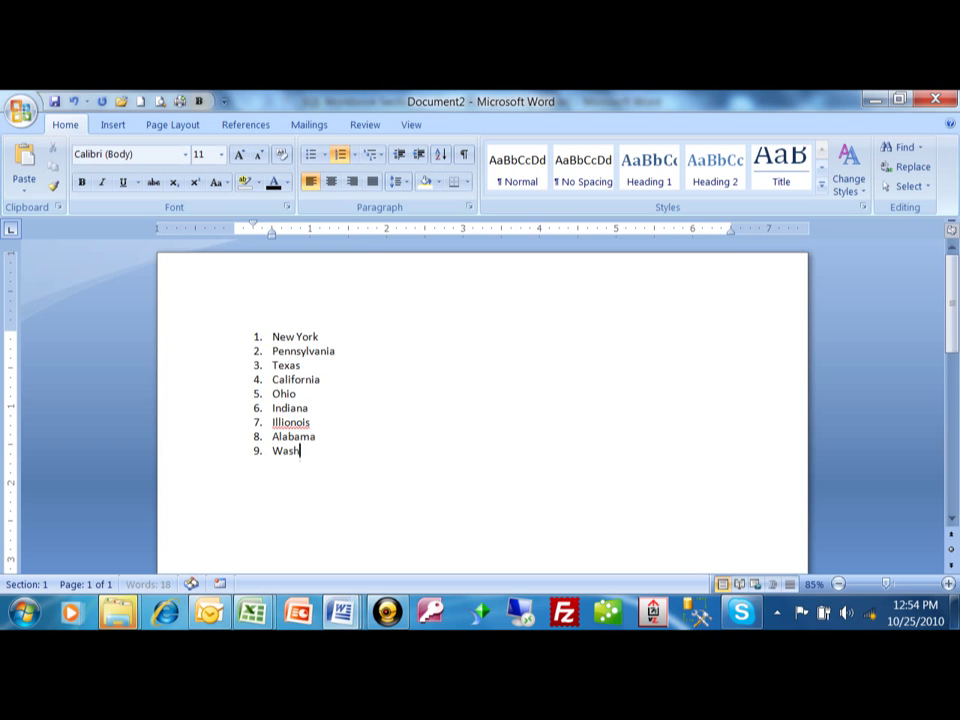
type("ington")
key("Return")
type("Col")
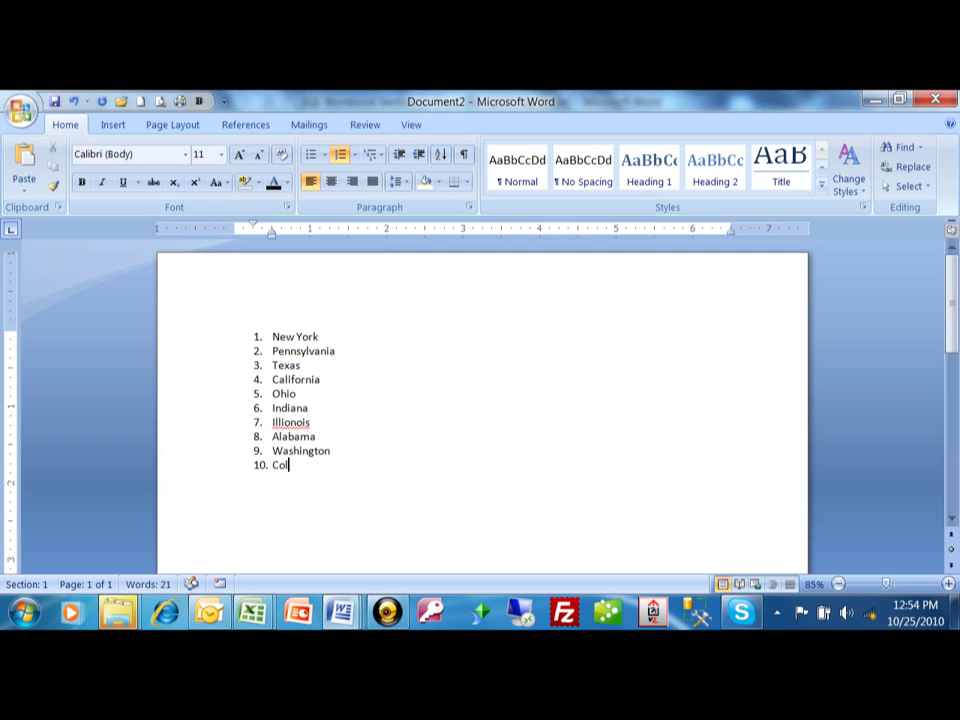
type("orado")
key("Return")
key("Return")
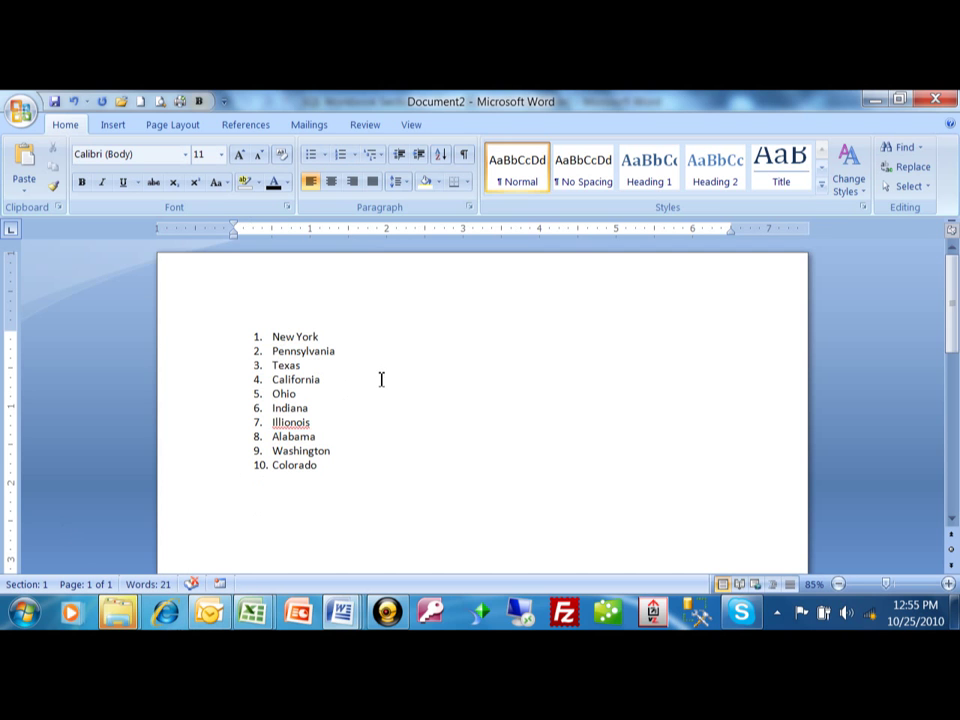
- Insert South Dakota and North Dakota as new items directly after California
left_click(381, 379)
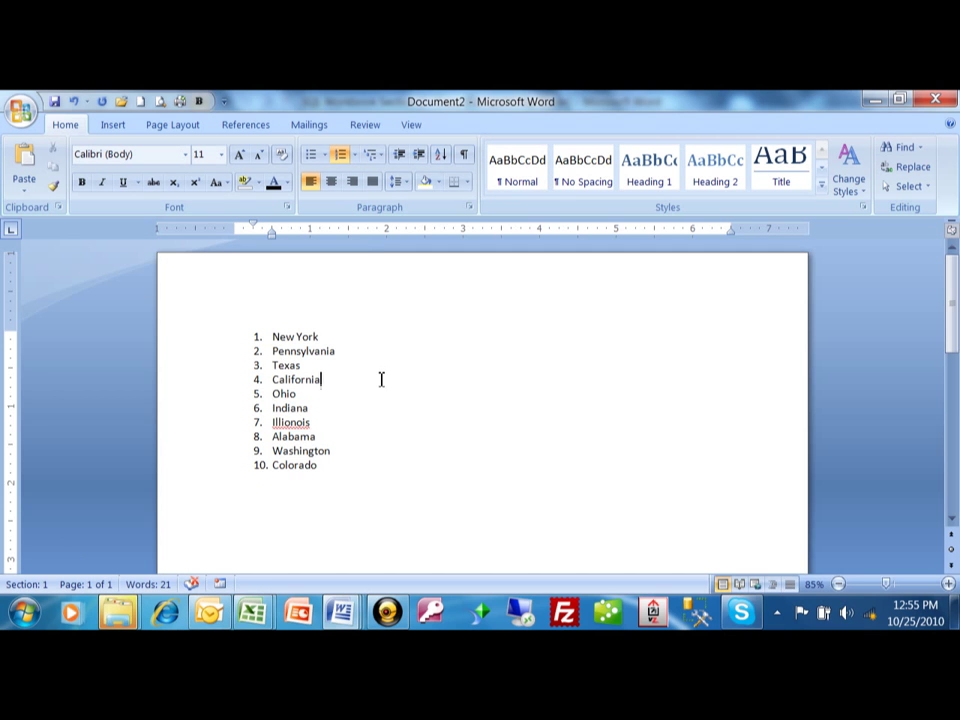
key("Return")
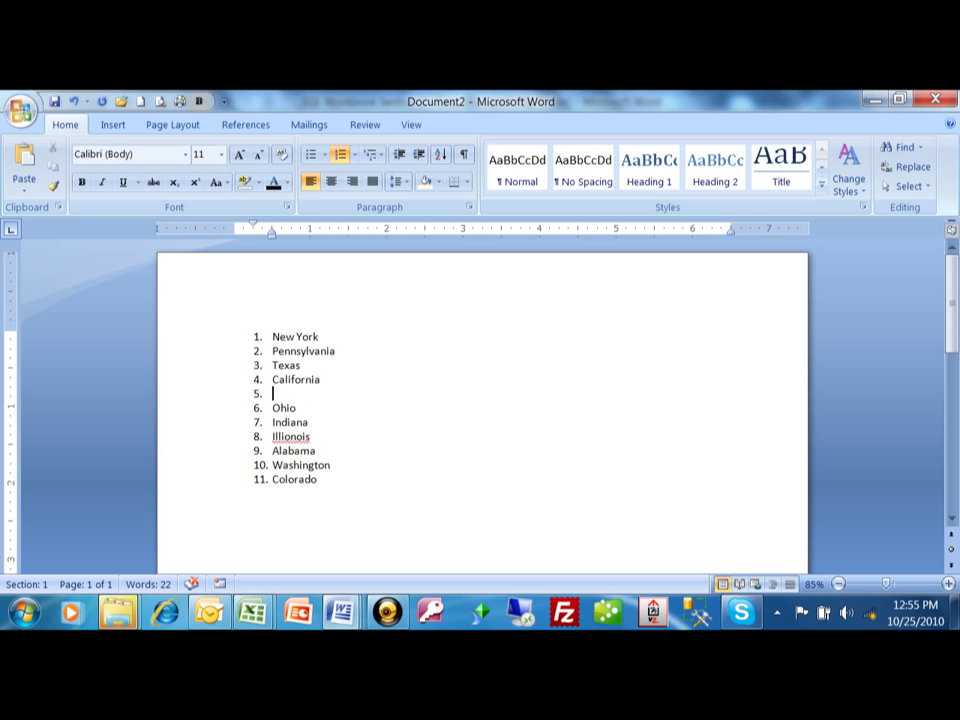
type("South Dakota")
key("Return")
type("North")
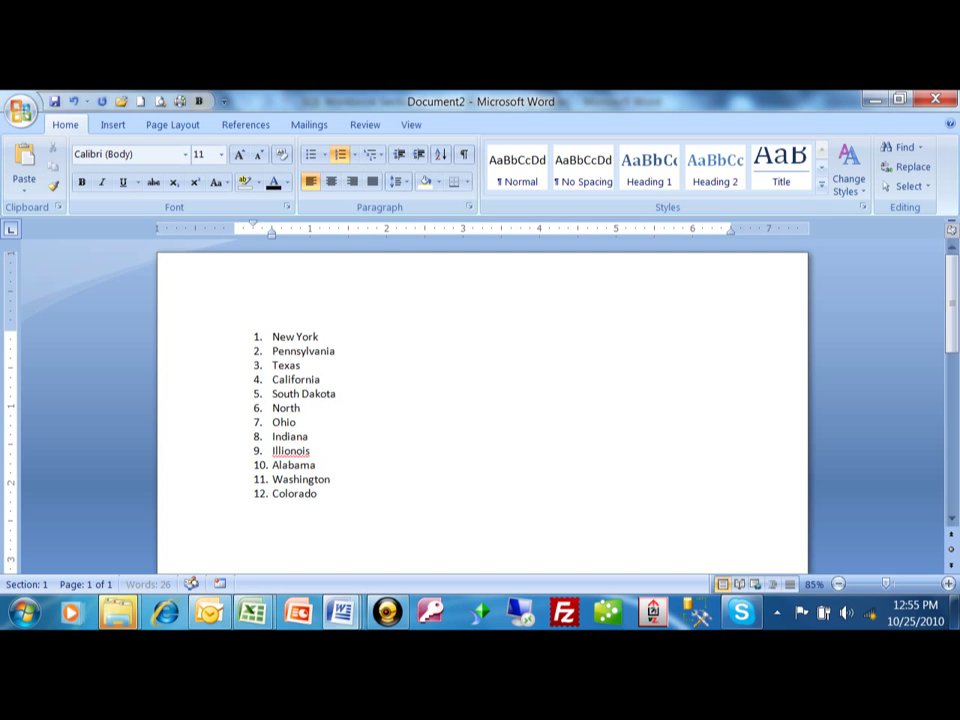
type(" Dakota")
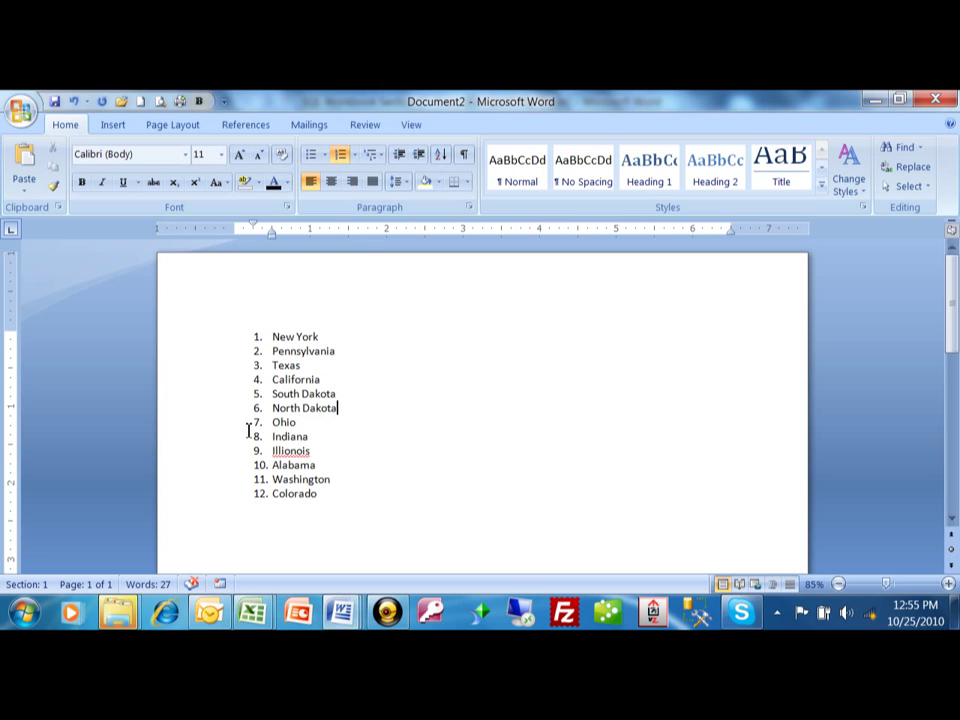
left_click(336, 423)
- Create lettered sub-items Cleveland, Dayton and Canton under Ohio
key("Return")
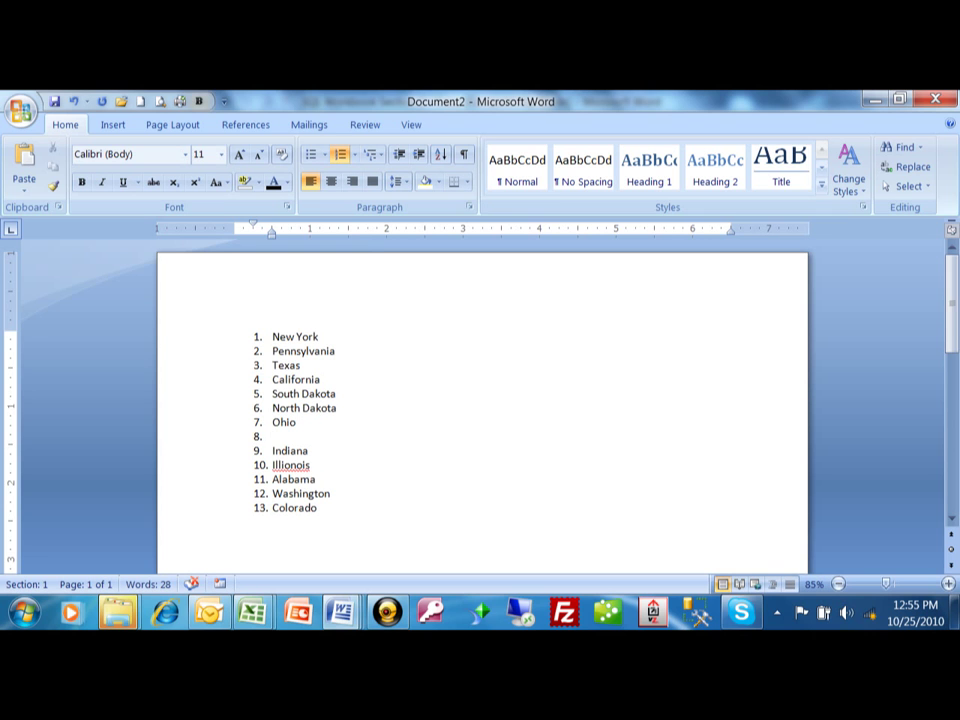
key("Tab")
type("Cleveland")
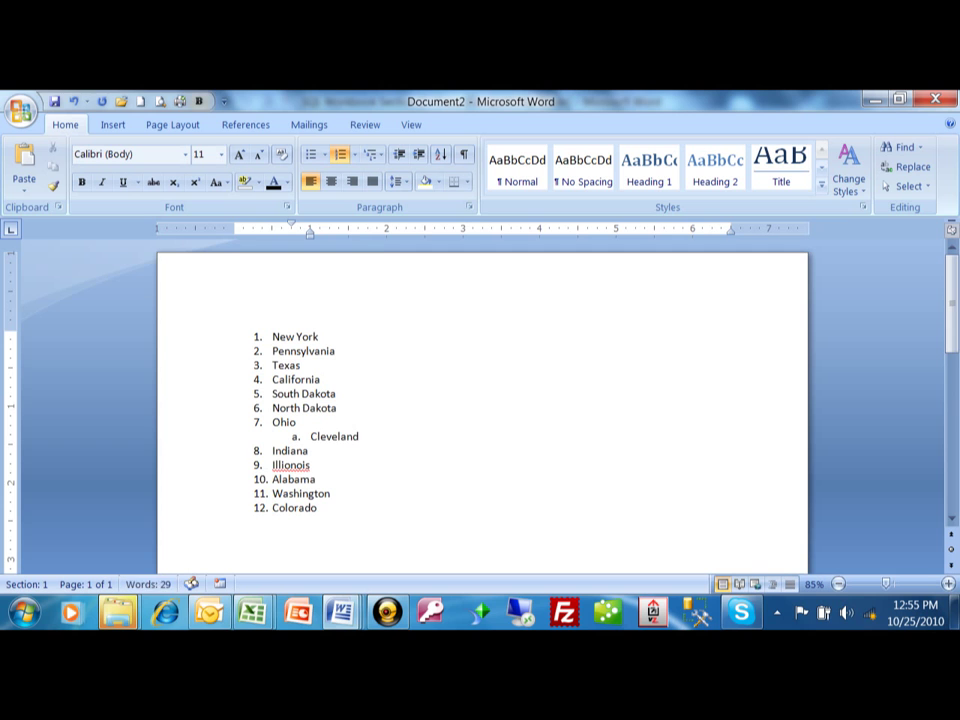
key("Return")
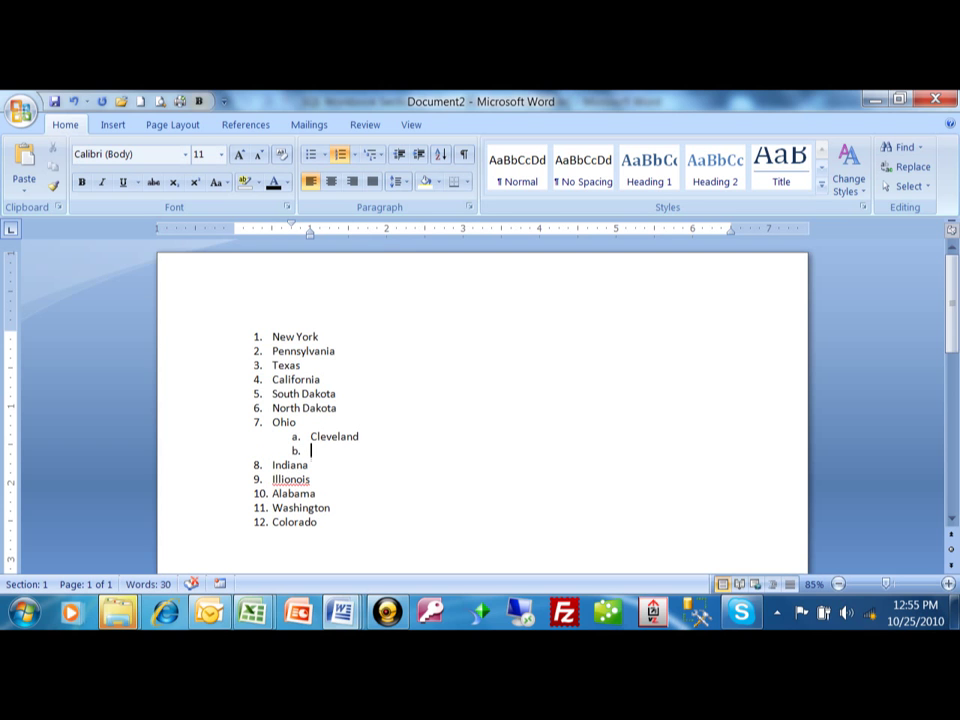
type("Dayton")
key("Return")
type("C")
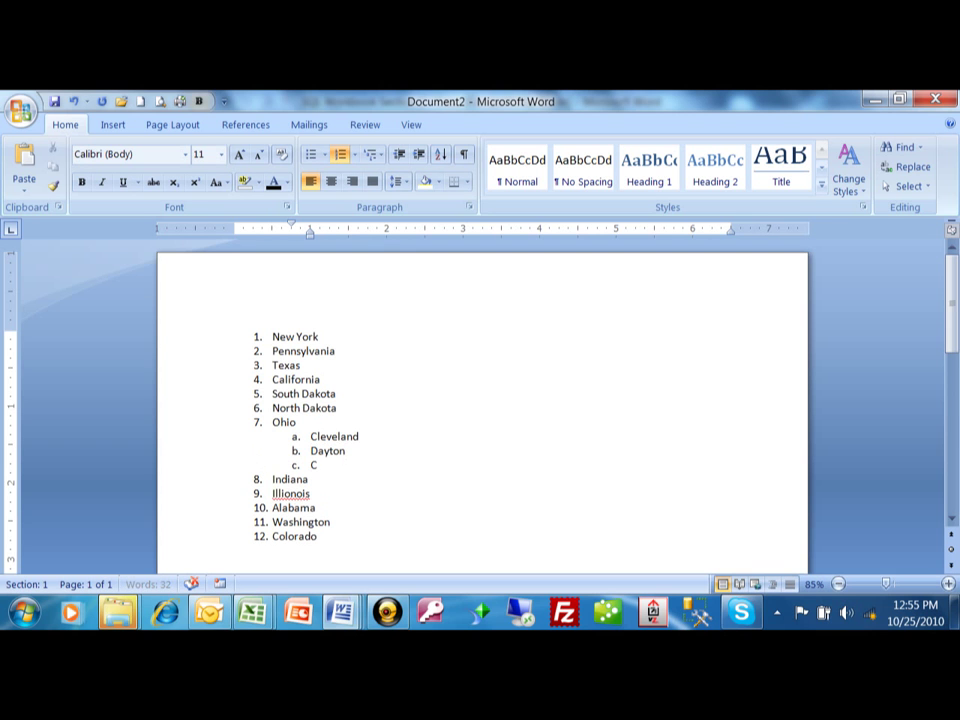
type("anton")
- Add an empty item after Canton and return it to the top list level
key("Return")
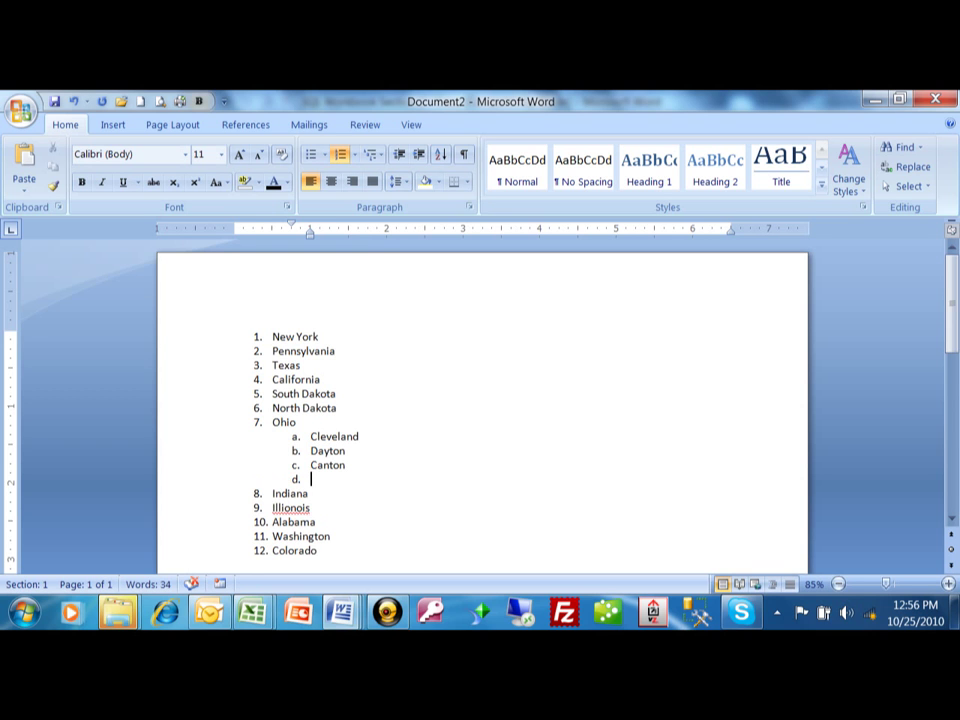
key("shift+Tab")
key("Tab")
key("Tab")
key("shift+Tab")
key("shift+Tab")
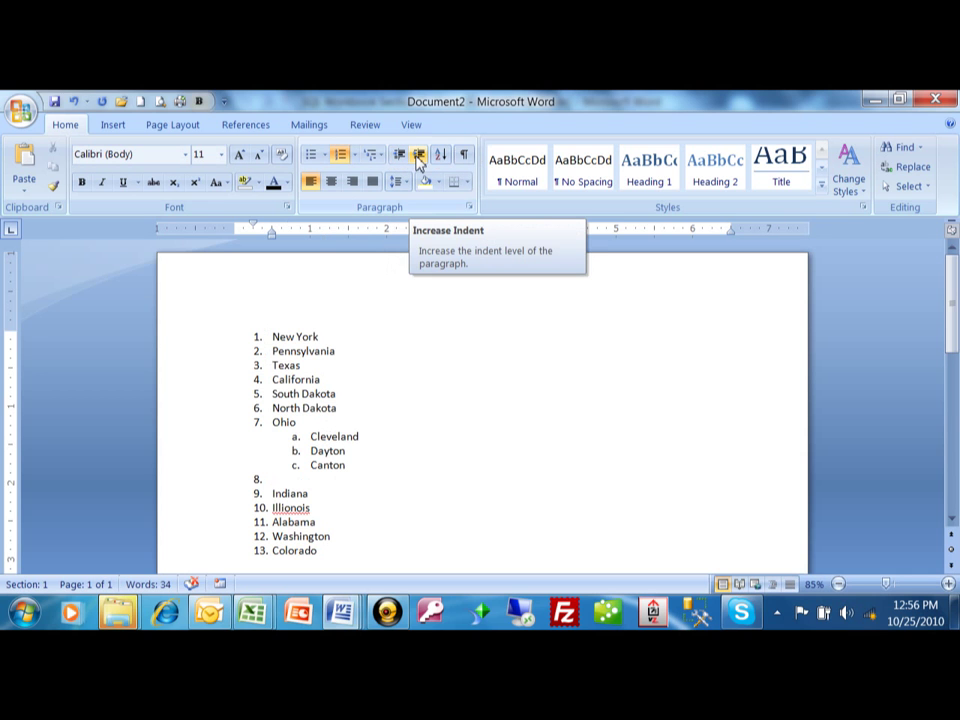
- Indent and outdent the empty item after Canton, then delete it so Indiana becomes item 8
left_click(418, 156)
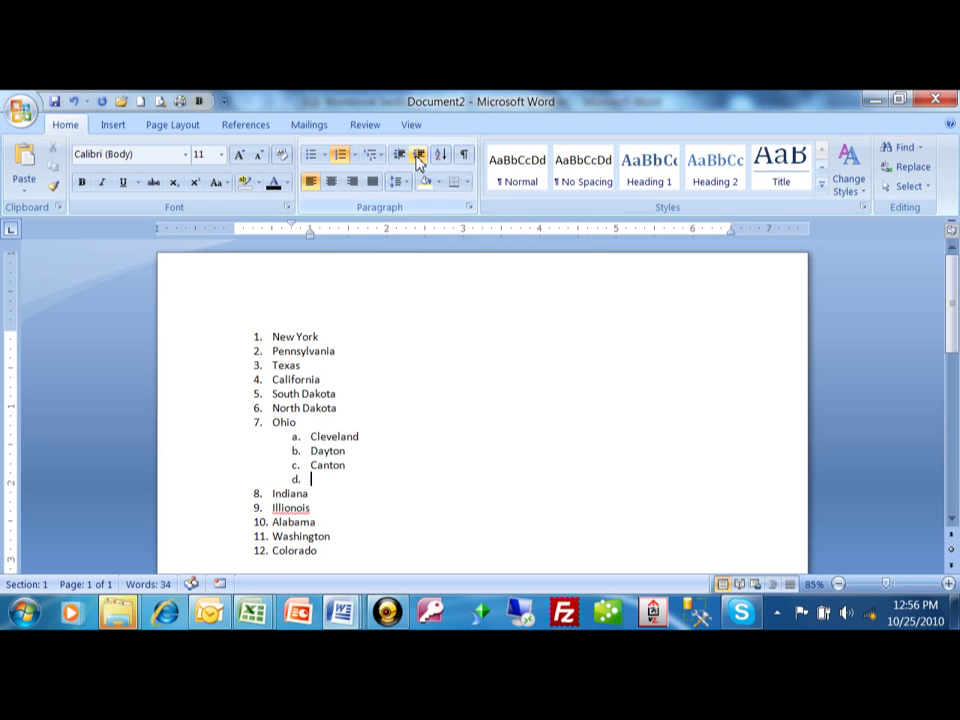
left_click(418, 156)
left_click(418, 156)
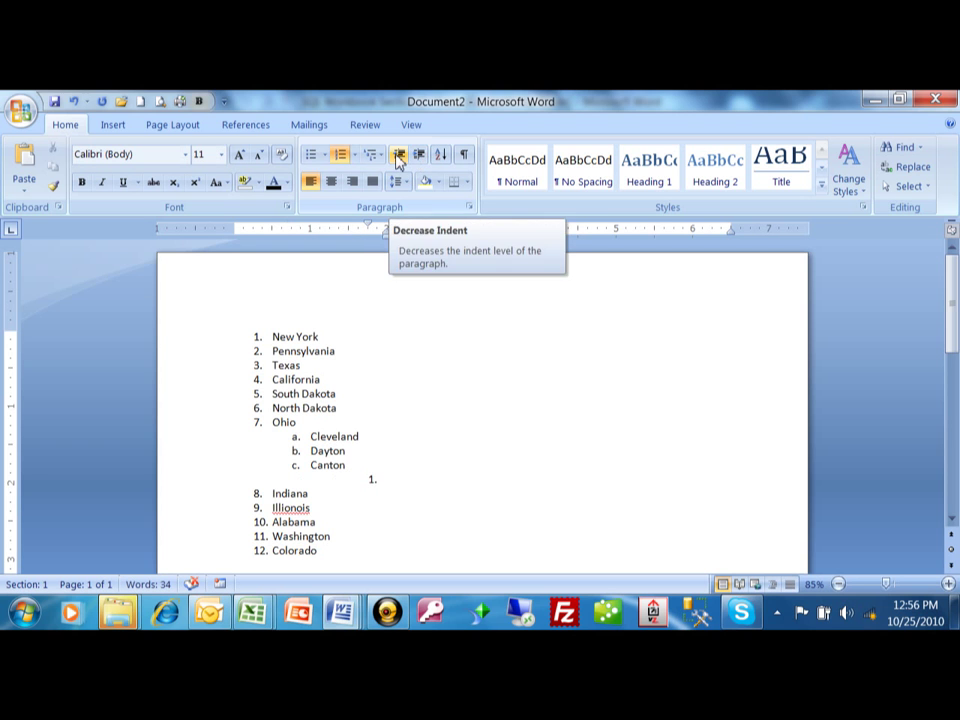
left_click(398, 156)
left_click(398, 156)
left_click(398, 156)
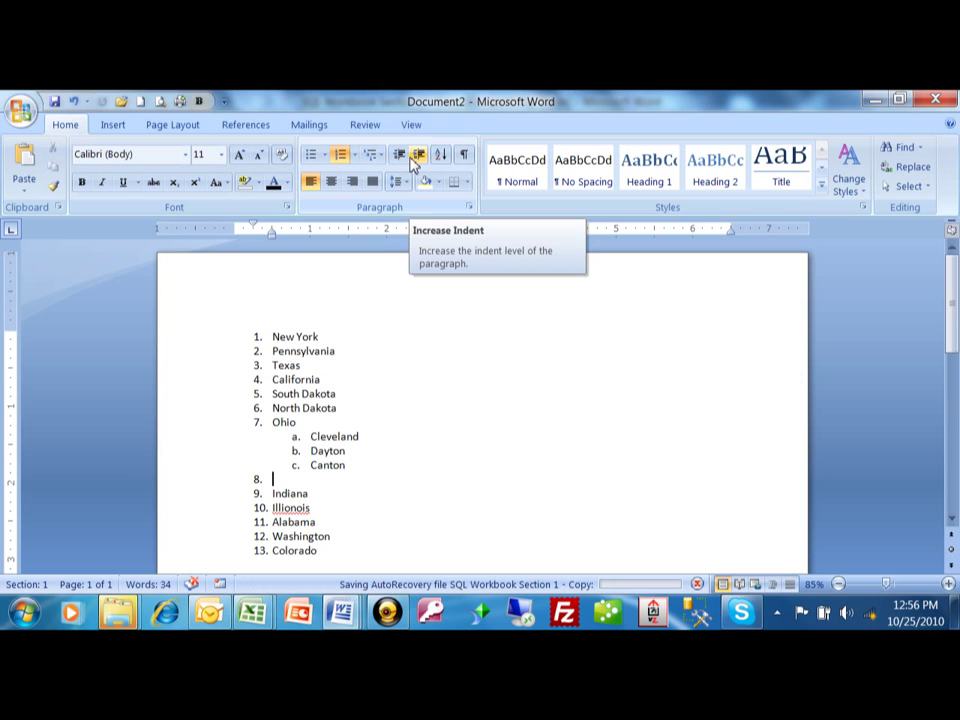
key("Return")
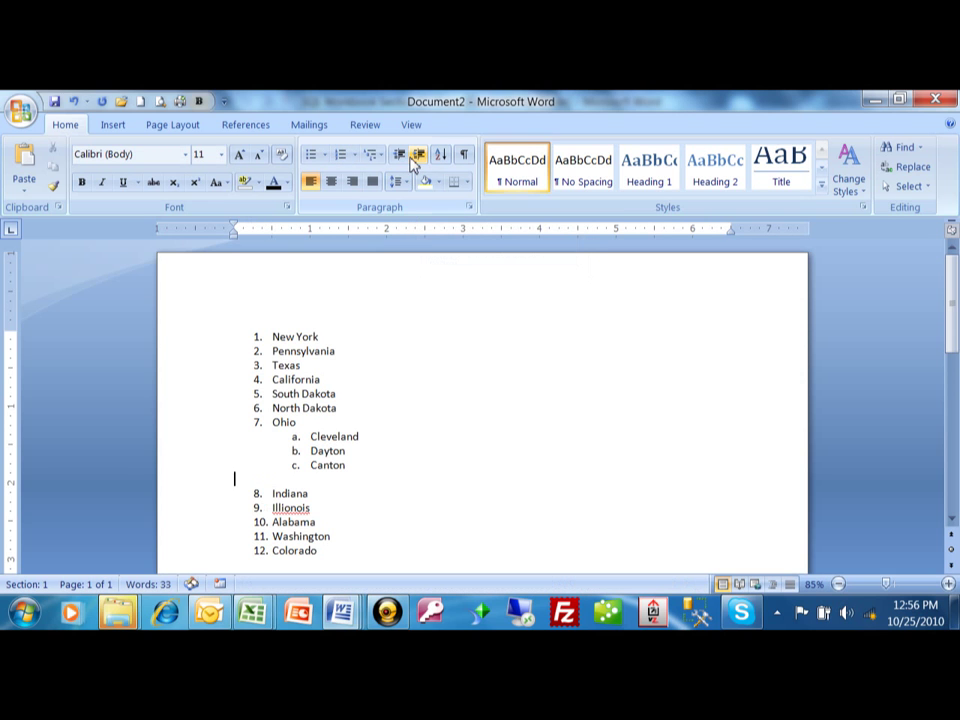
key("BackSpace")
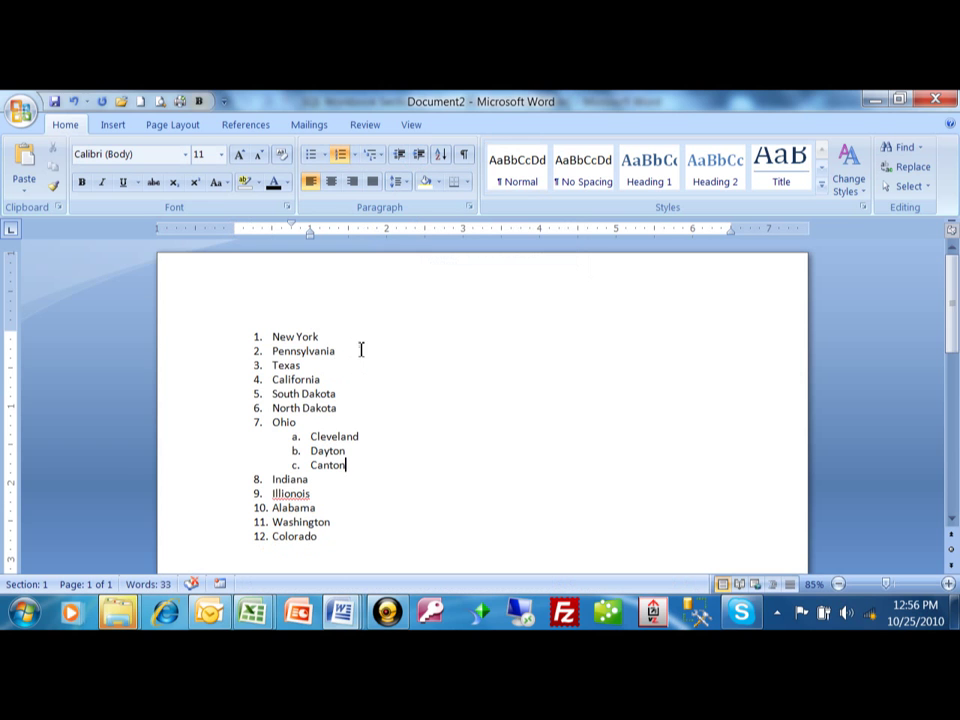
- Apply the 1) 2) 3) numbering format to New York through Ohio
left_click_drag(273, 336, 343, 418)
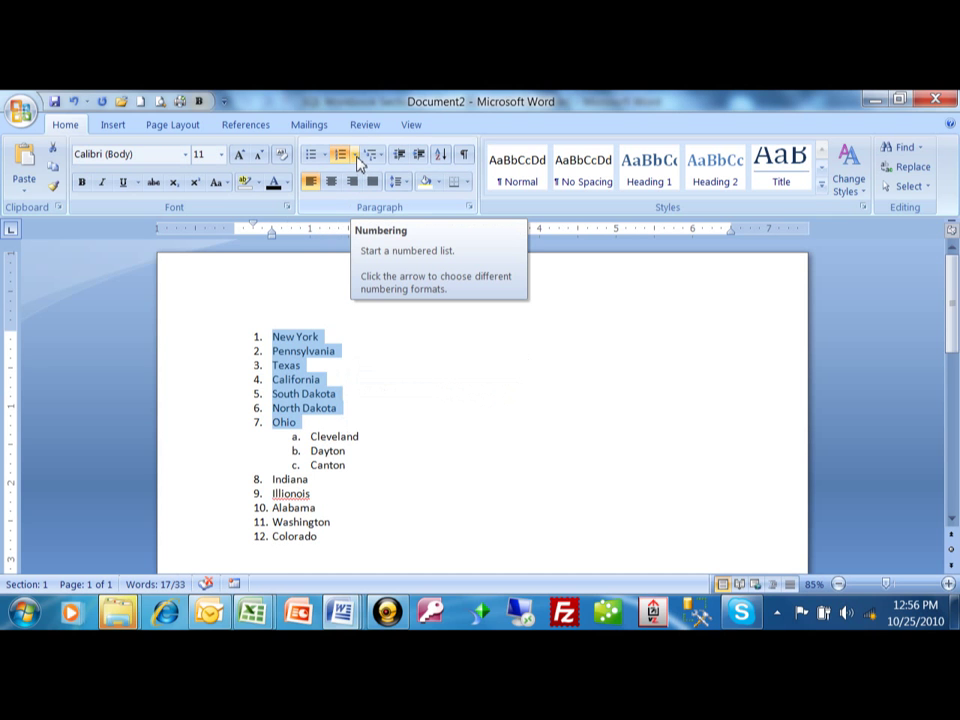
left_click(355, 155)
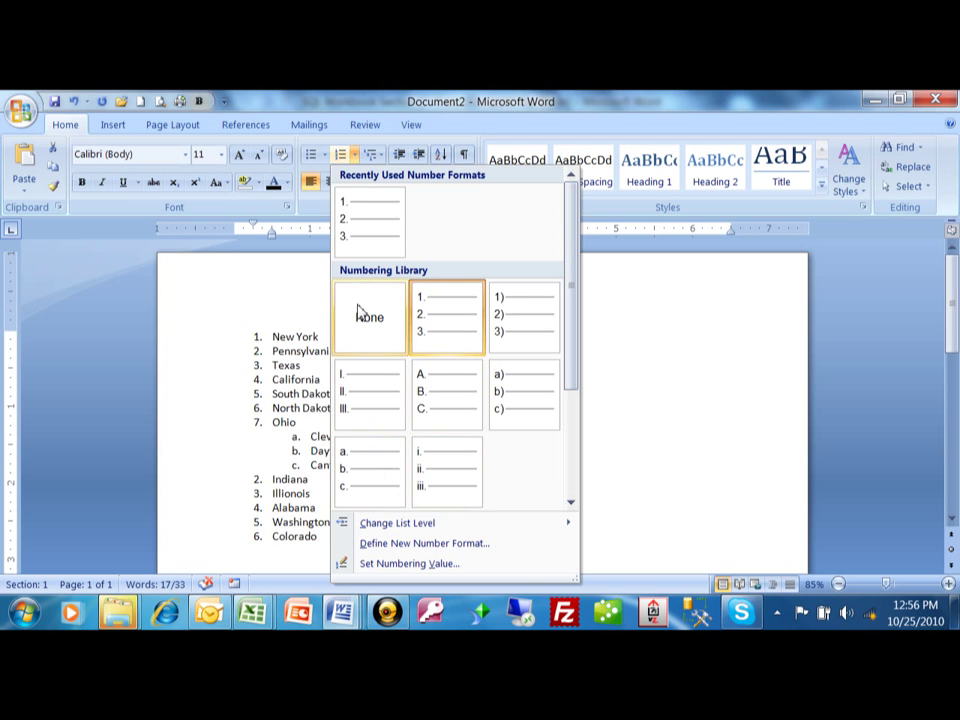
left_click(519, 315)
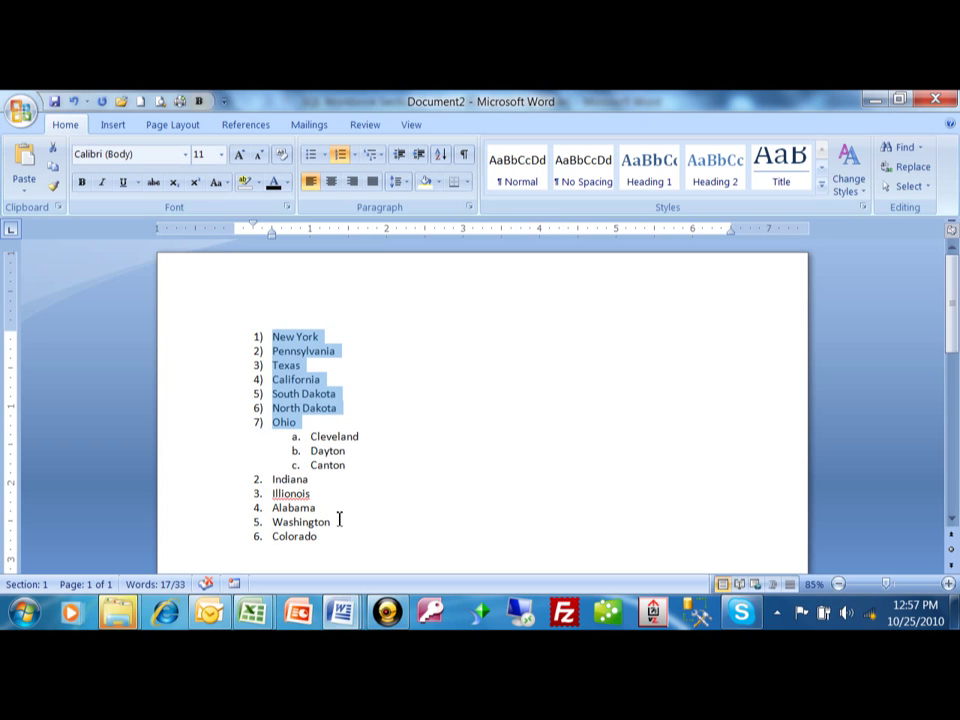
left_click_drag(272, 477, 341, 538)
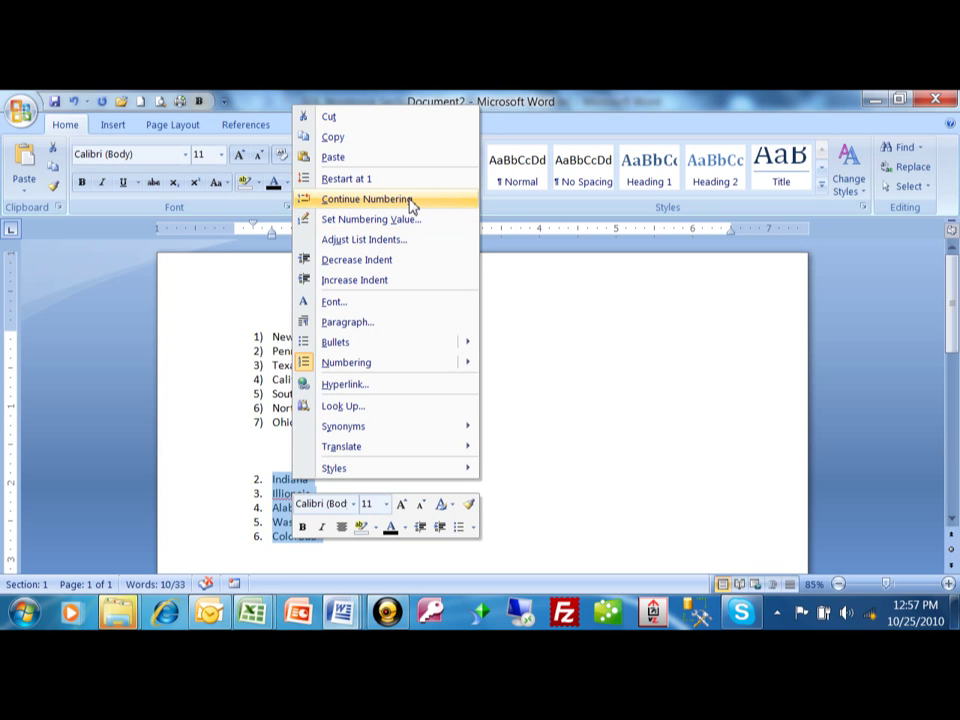
- Continue numbering so Indiana through Colorado become 8) to 12)
left_click(411, 203)
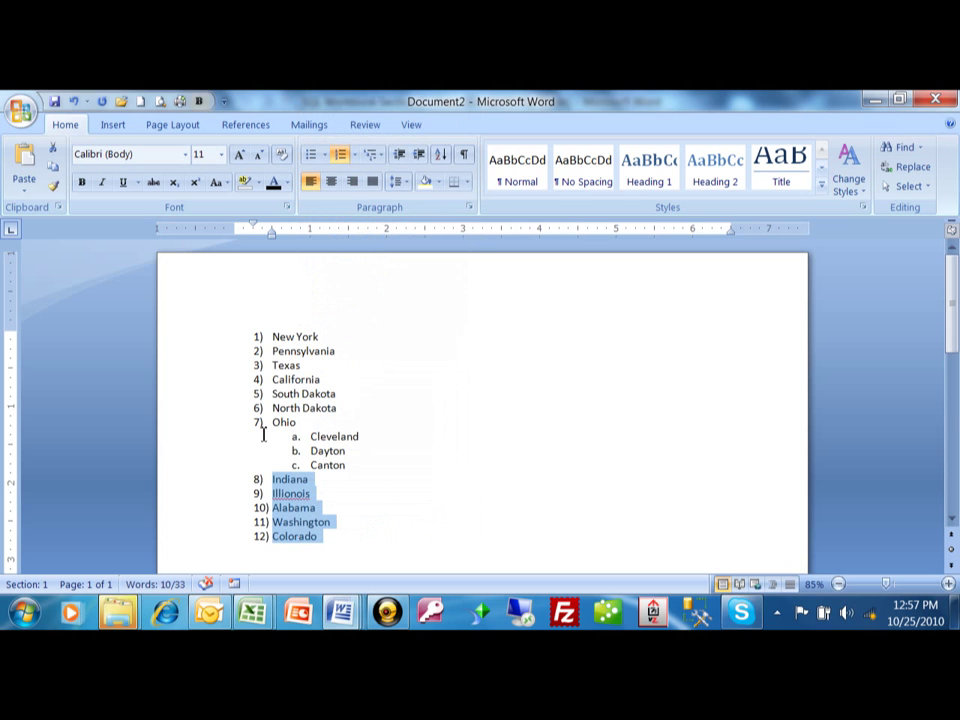